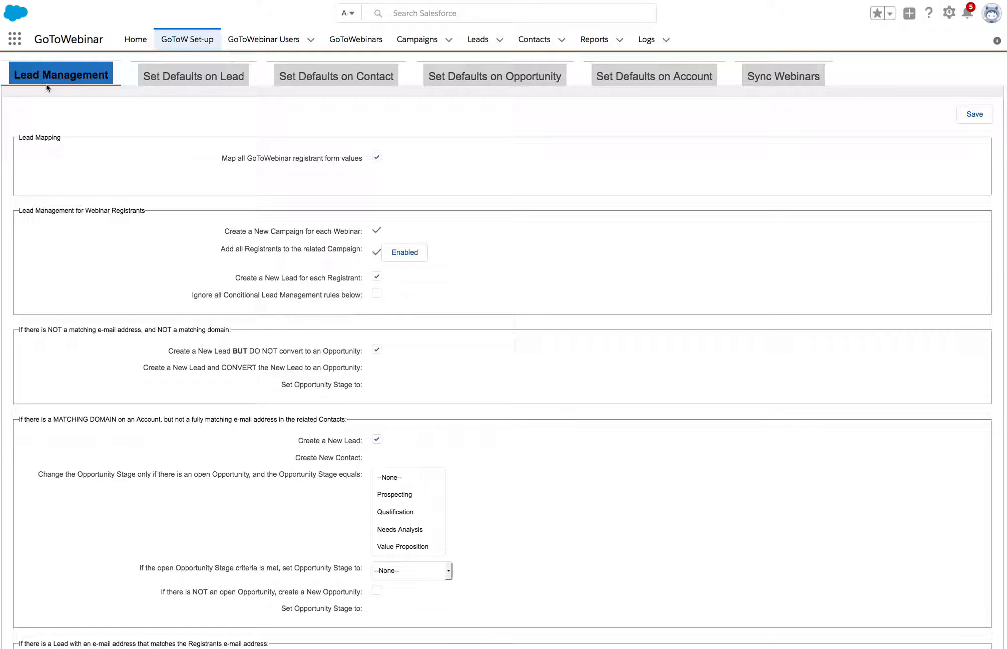
scroll(356, 234, down, 1)
scroll(357, 233, up, 1)
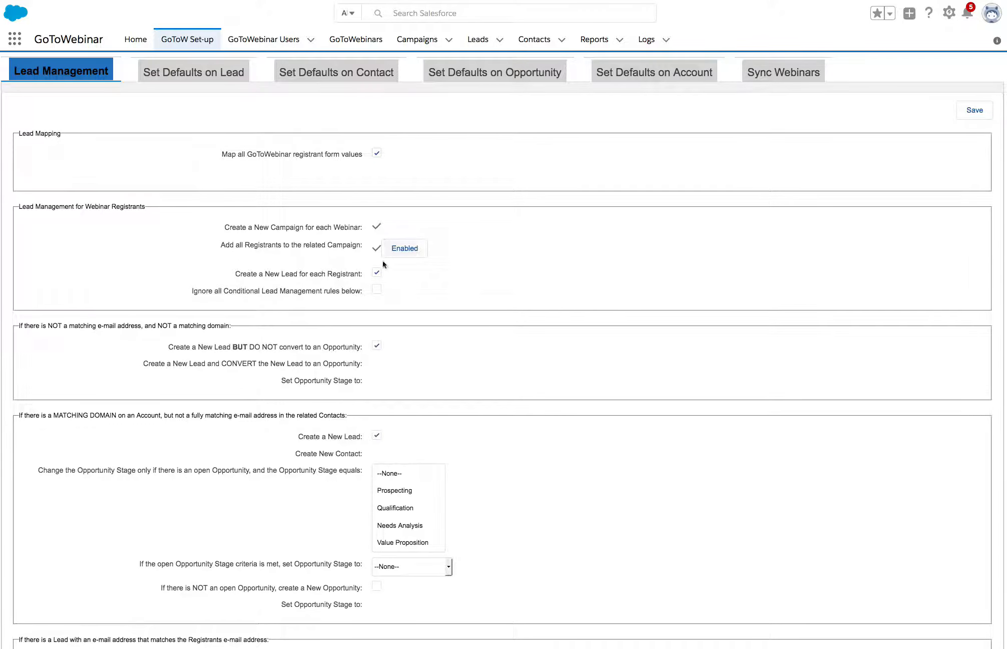
click(376, 290)
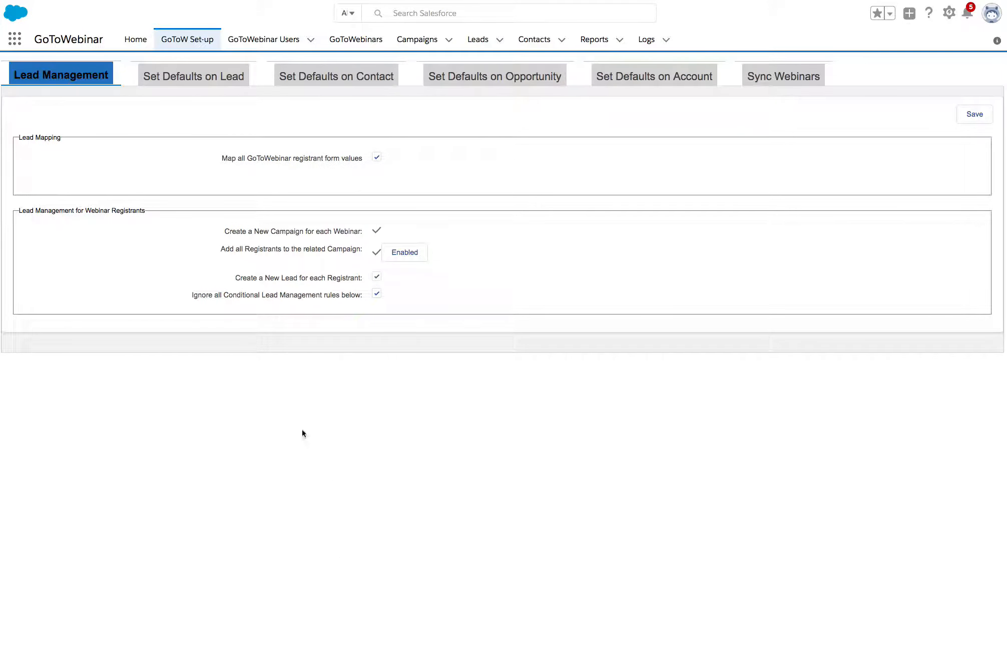
click(376, 294)
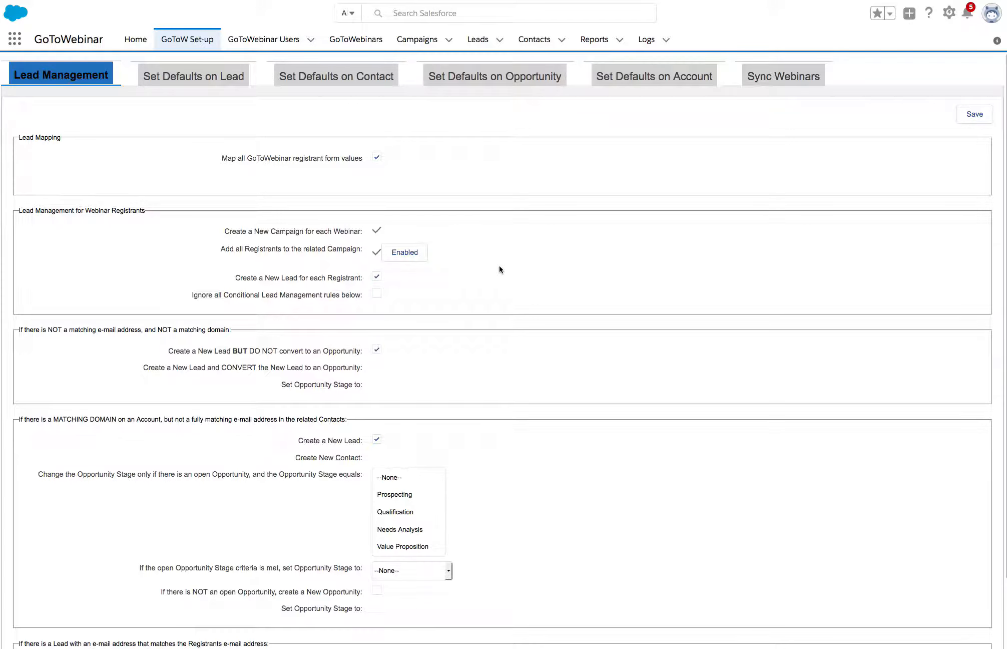
Step: Clear both lead-creation options for registrants with no matching e-mail address and no matching domain
scroll(462, 319, down, 3)
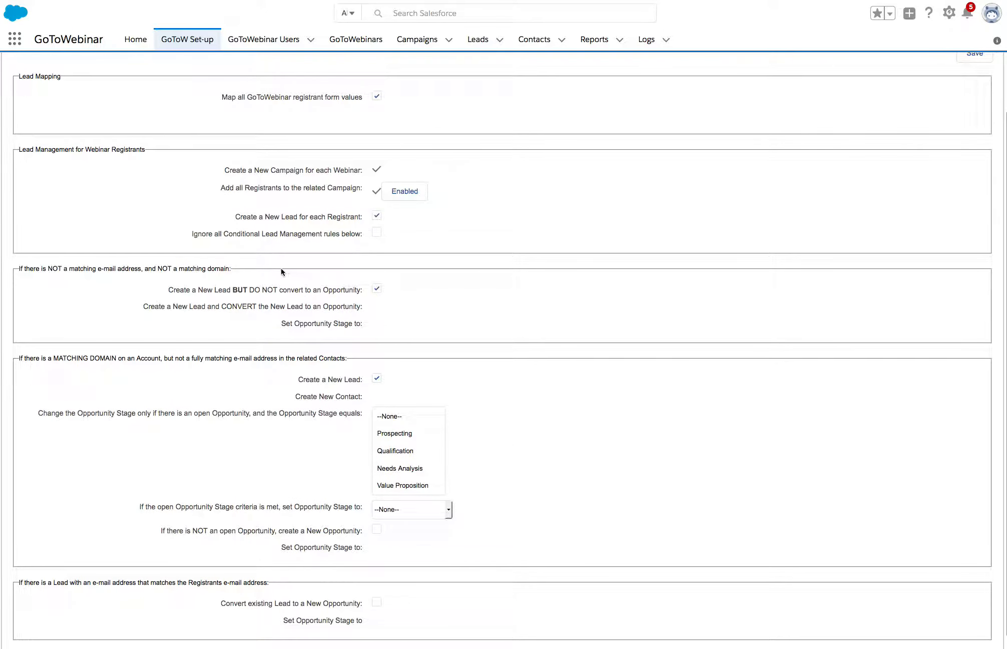
scroll(411, 284, down, 1)
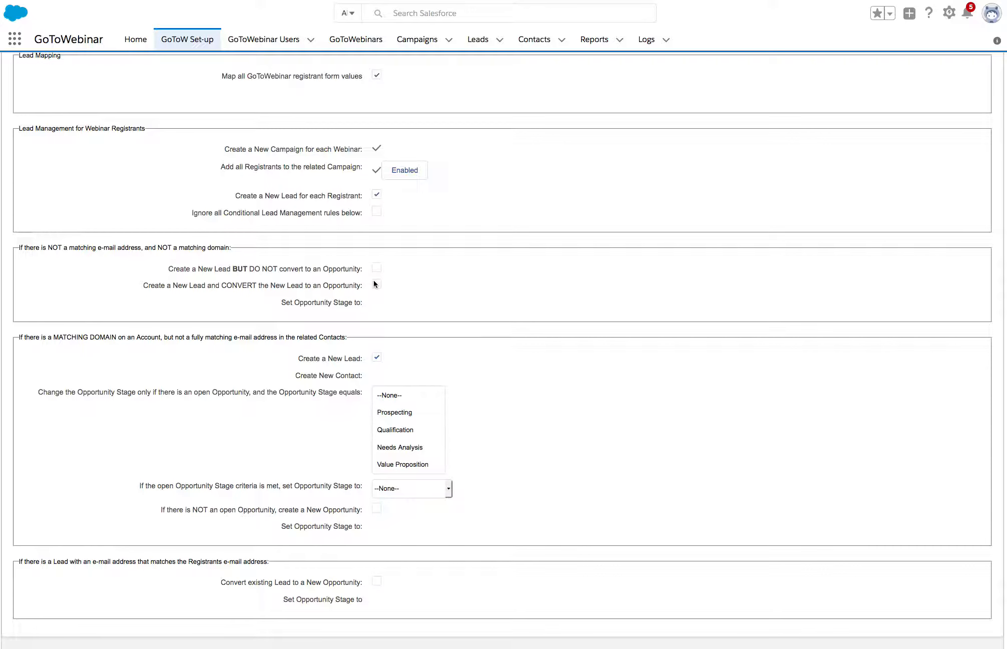
click(377, 285)
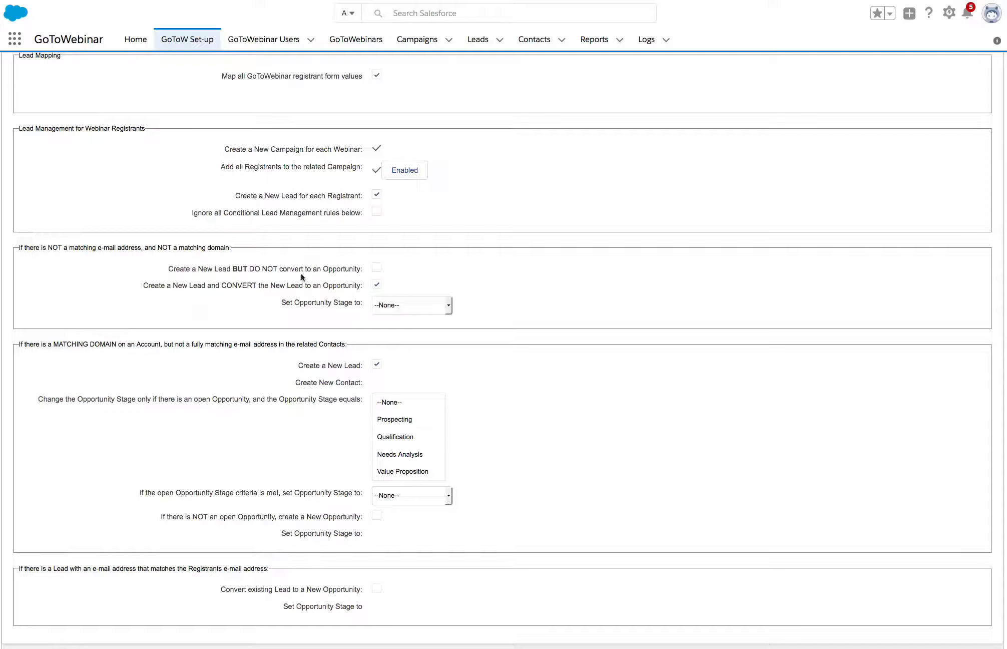
click(376, 286)
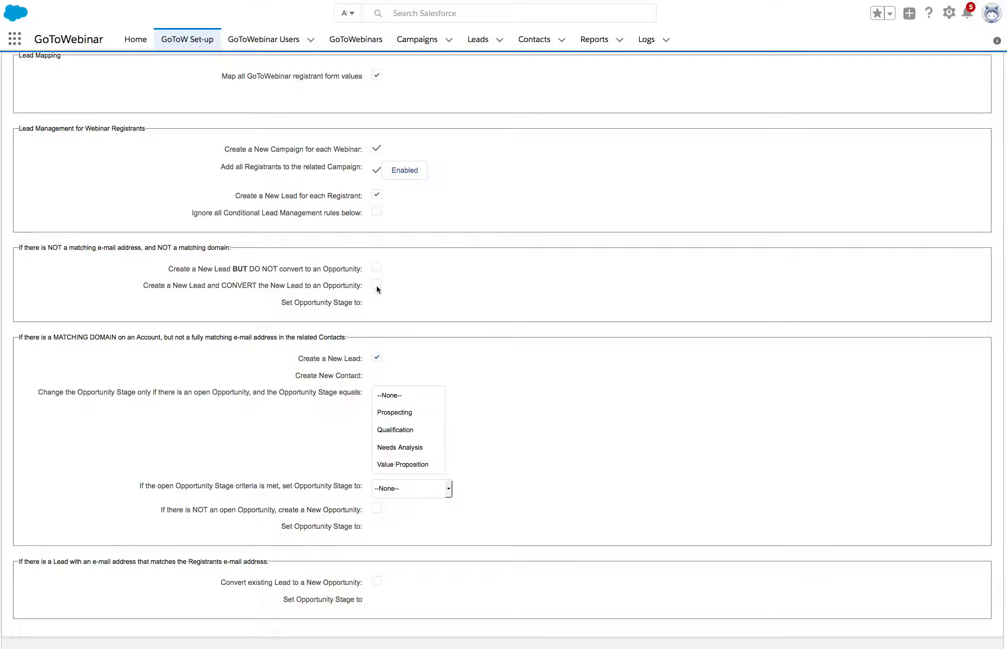
click(376, 286)
scroll(376, 286, up, 1)
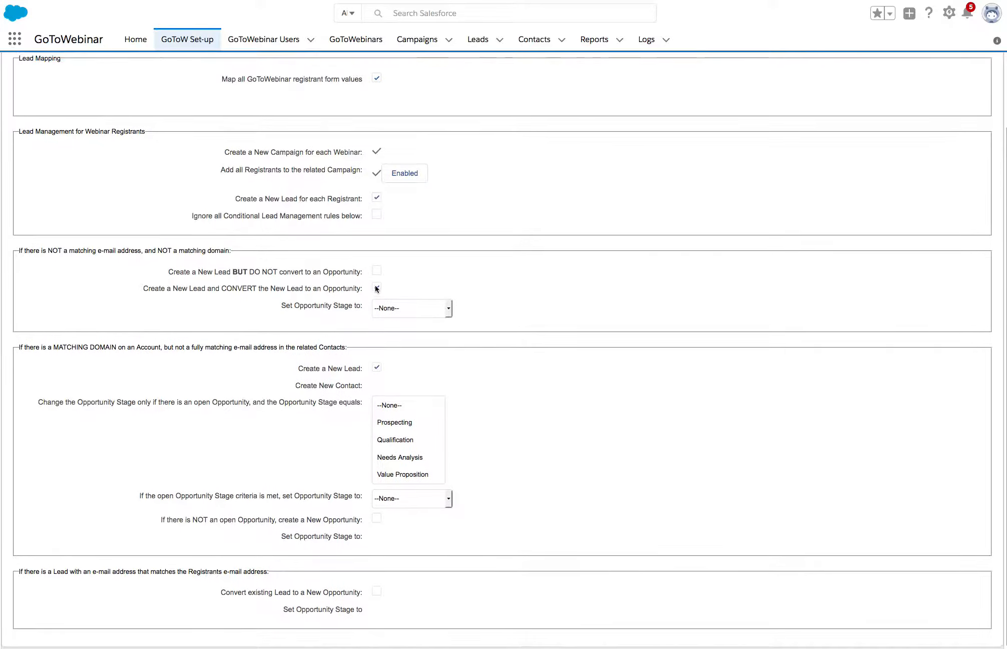
click(376, 286)
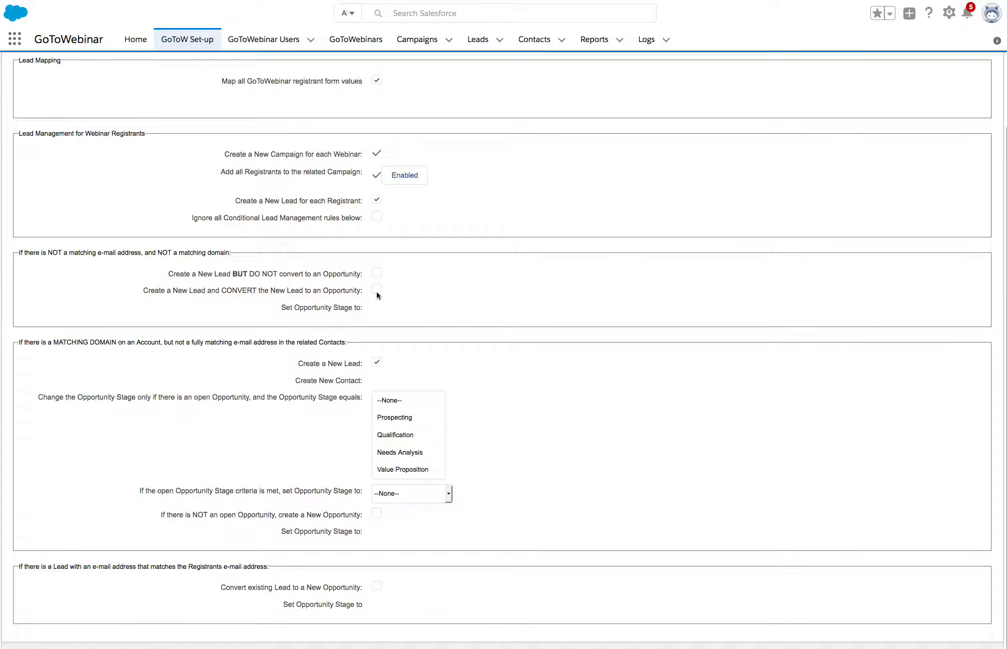
click(376, 291)
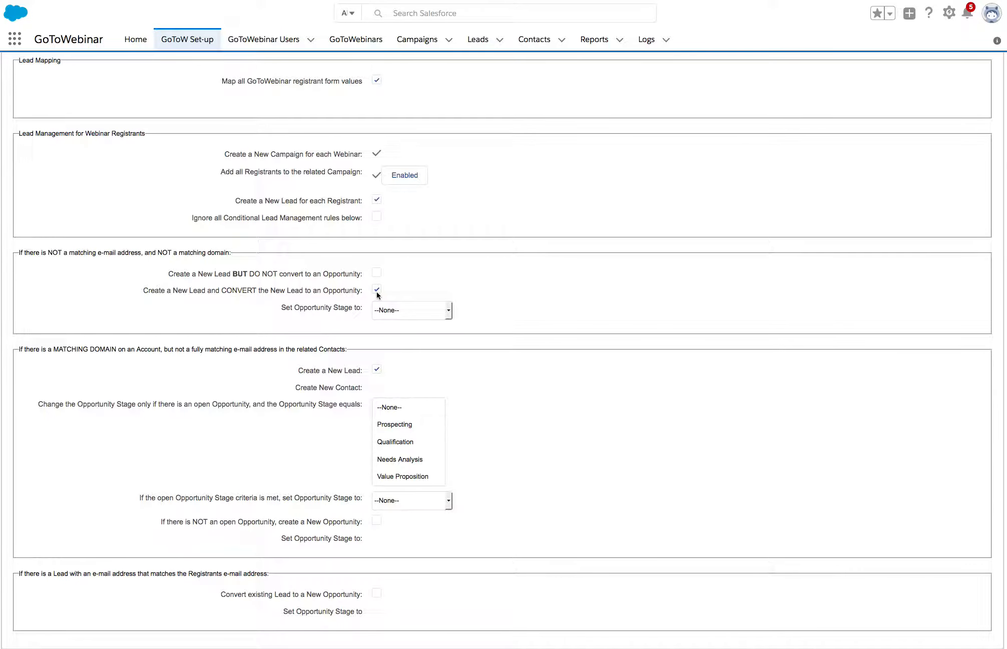
click(376, 291)
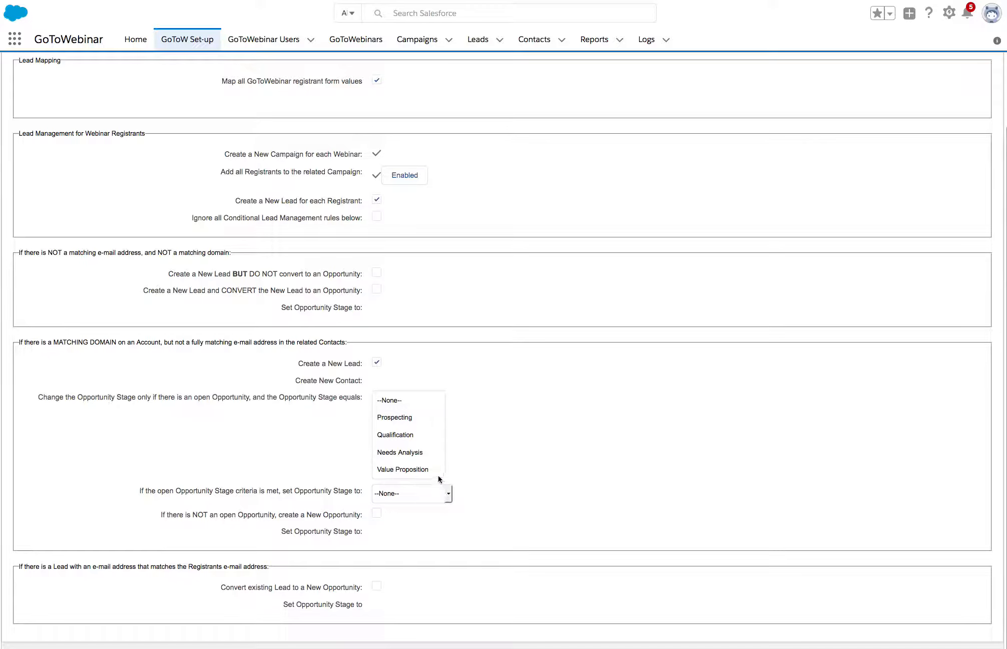
Step: Select Prospecting as the opportunity stage condition for matching-domain registrants and save the lead management settings
click(404, 417)
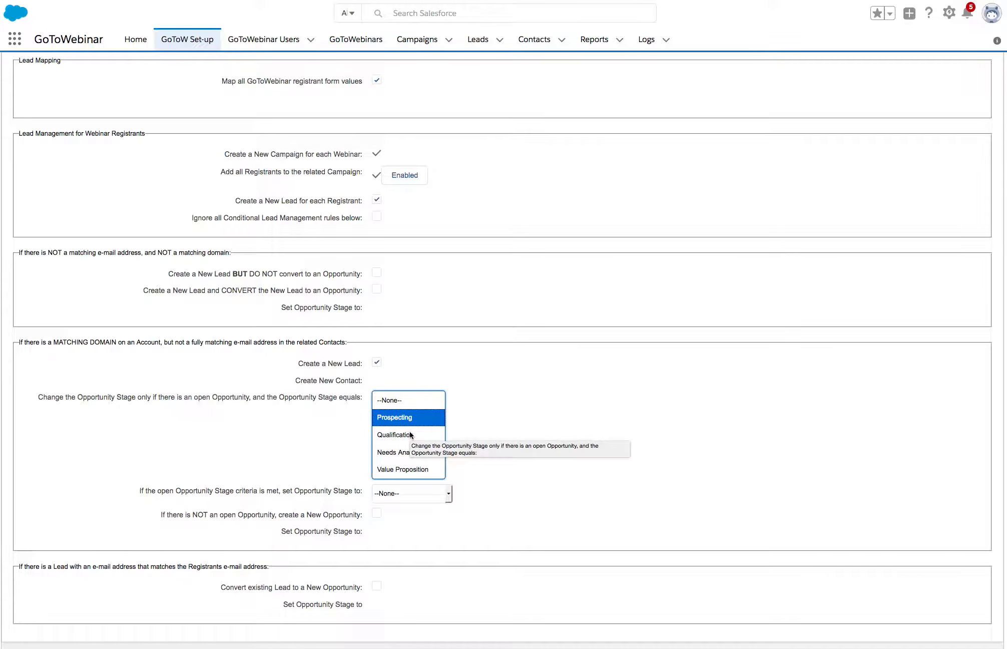
click(402, 305)
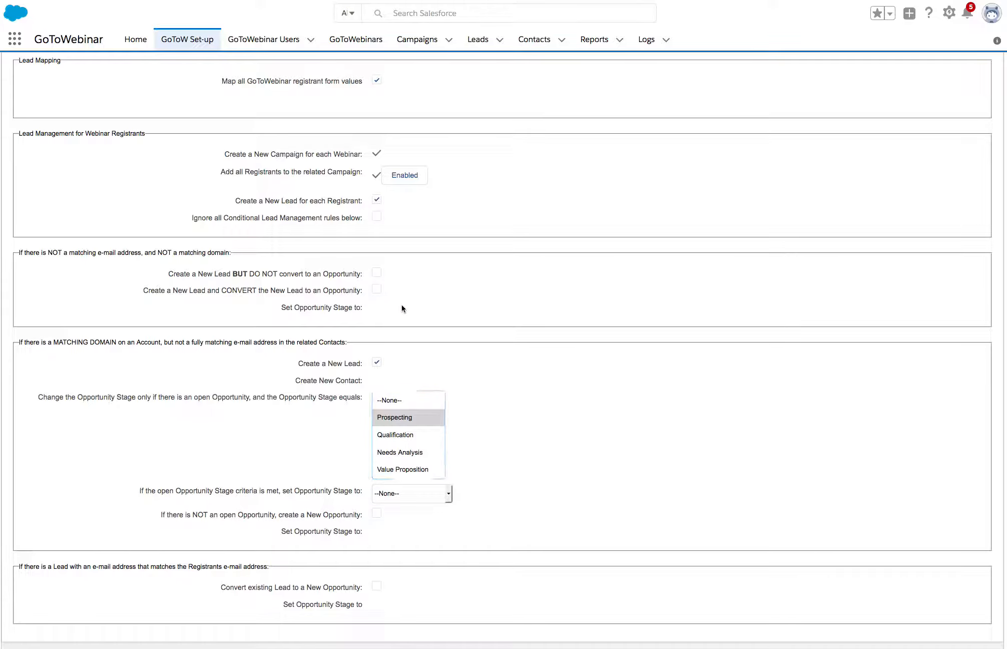
click(377, 363)
scroll(434, 371, down, 1)
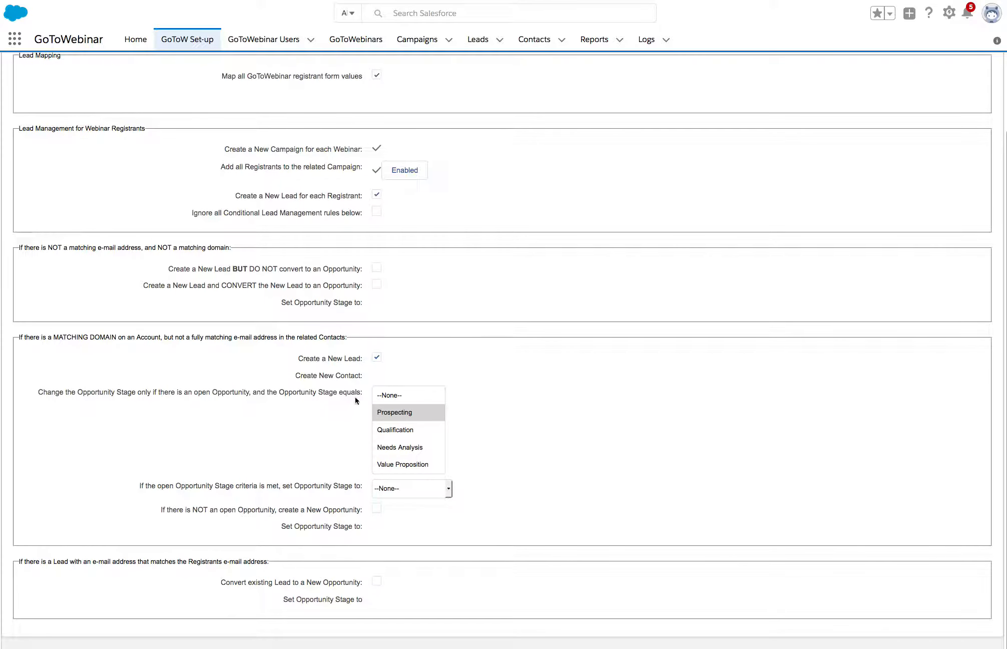
scroll(510, 263, up, 3)
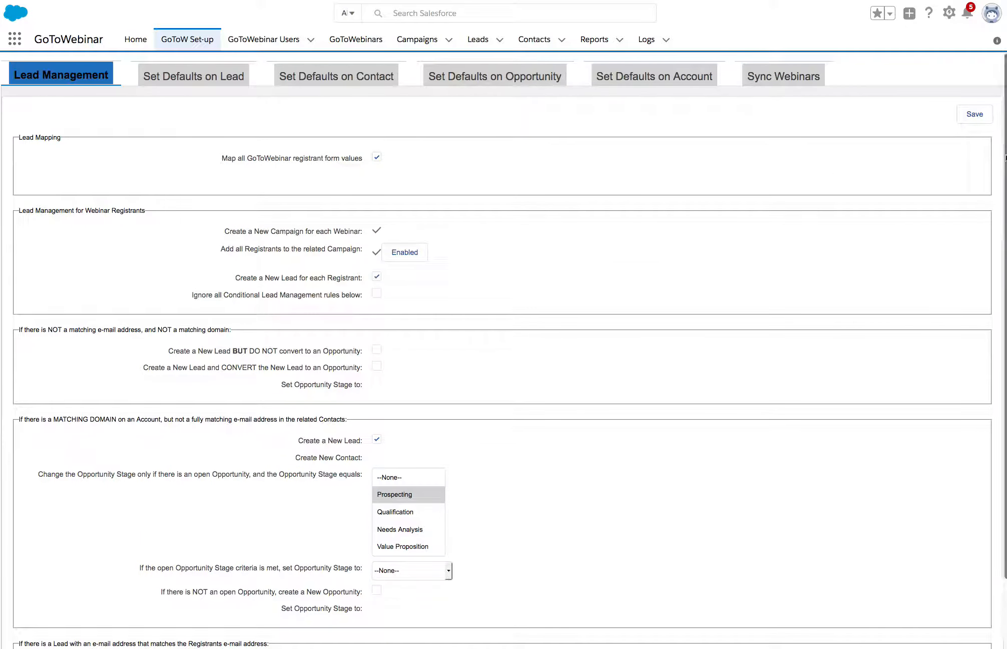
click(976, 116)
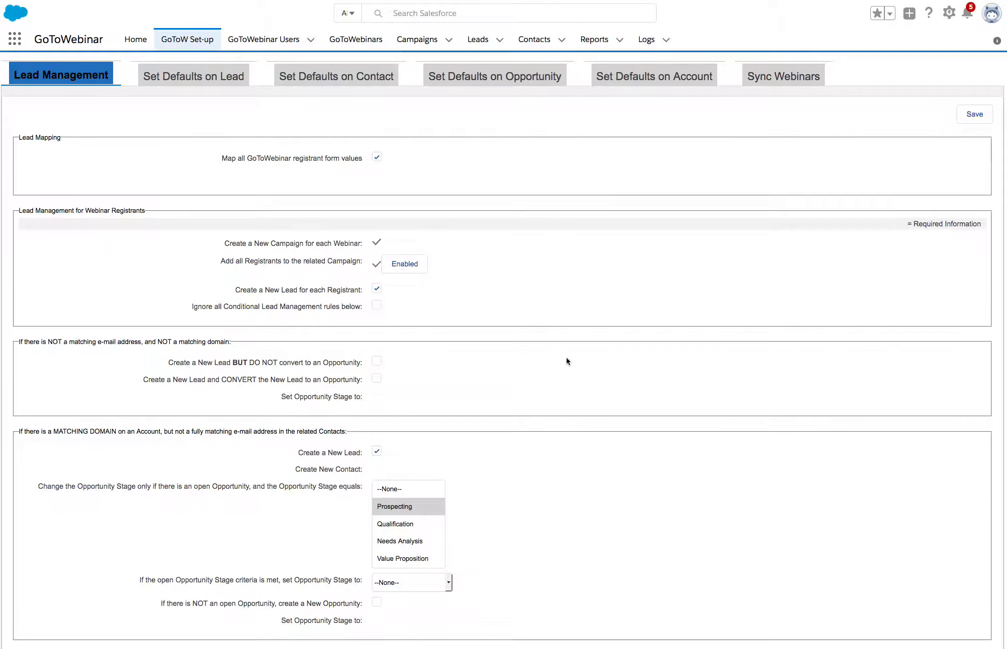
Step: Add the Fax and Industry fields to the Lead object's Default field set
click(201, 75)
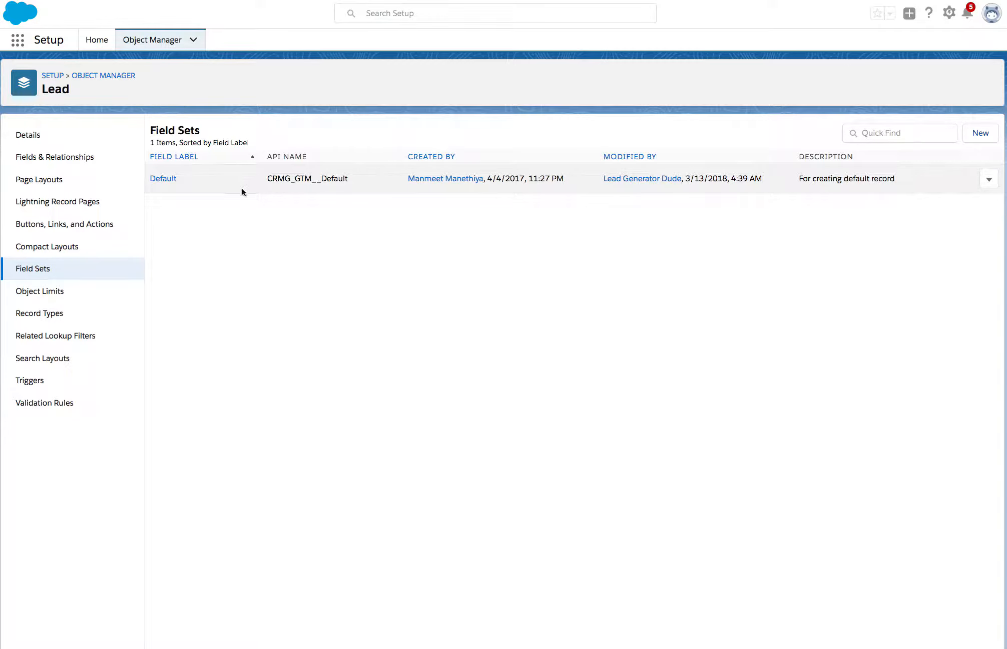
click(165, 179)
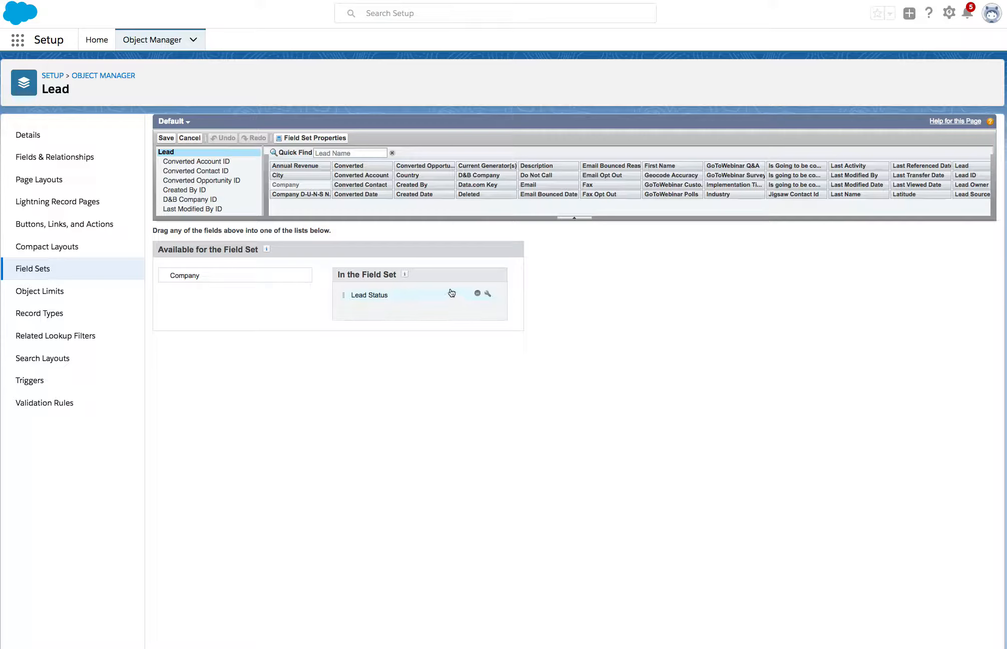
drag(597, 187, 450, 304)
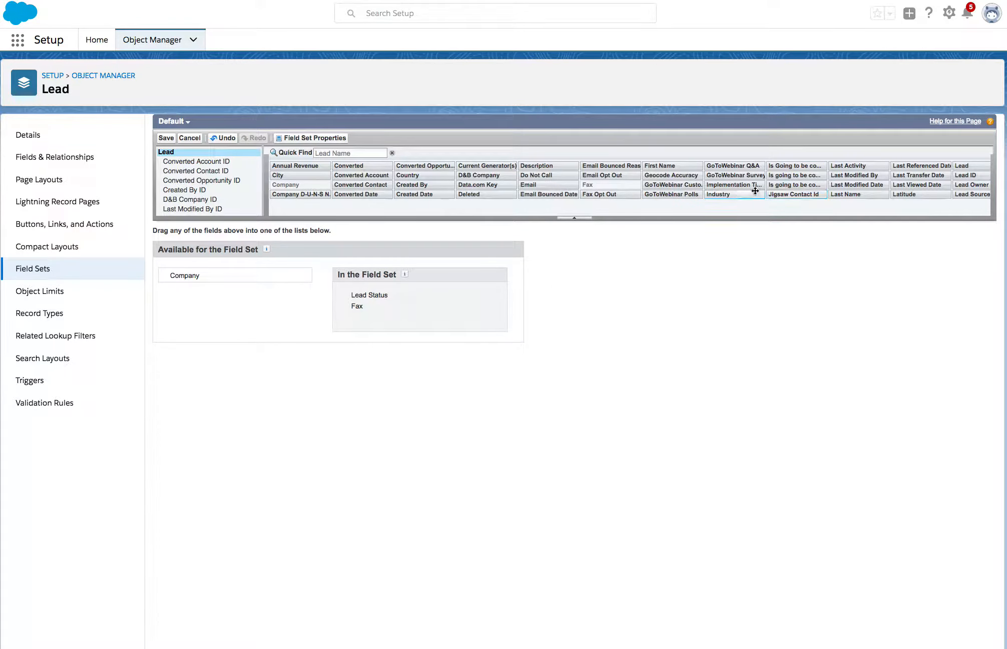
drag(713, 195, 461, 317)
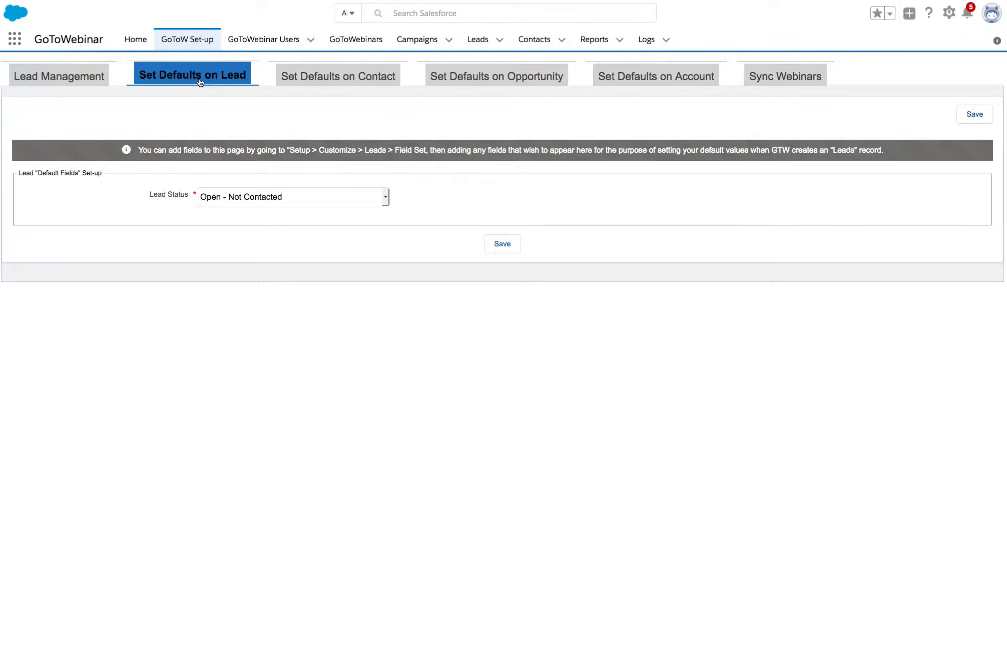
Step: Edit and save the default opportunity stage and close-date offset settings
click(353, 83)
click(481, 77)
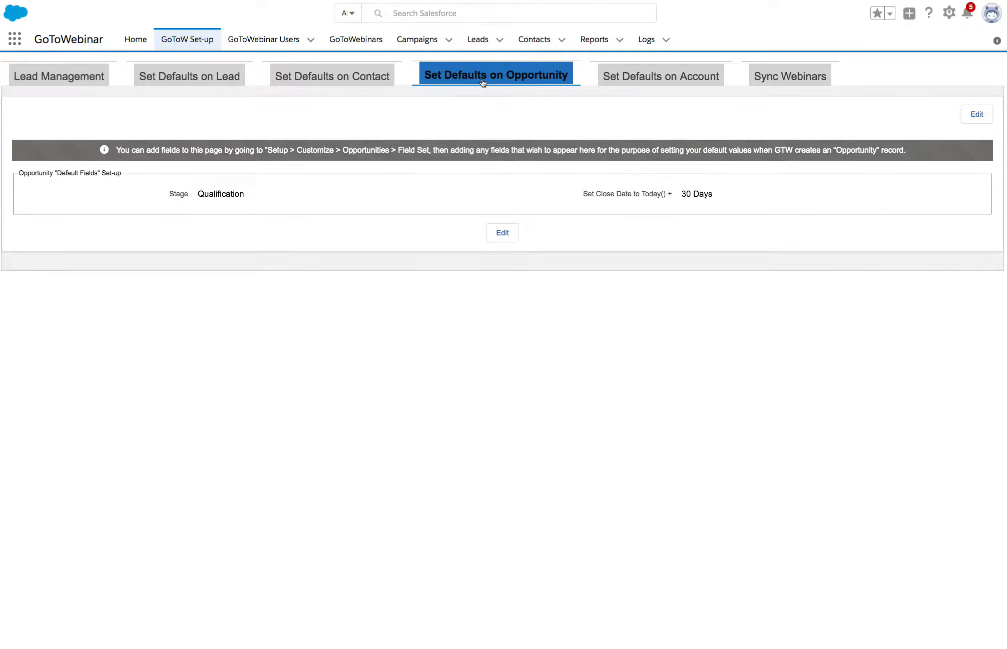
double_click(220, 194)
click(510, 237)
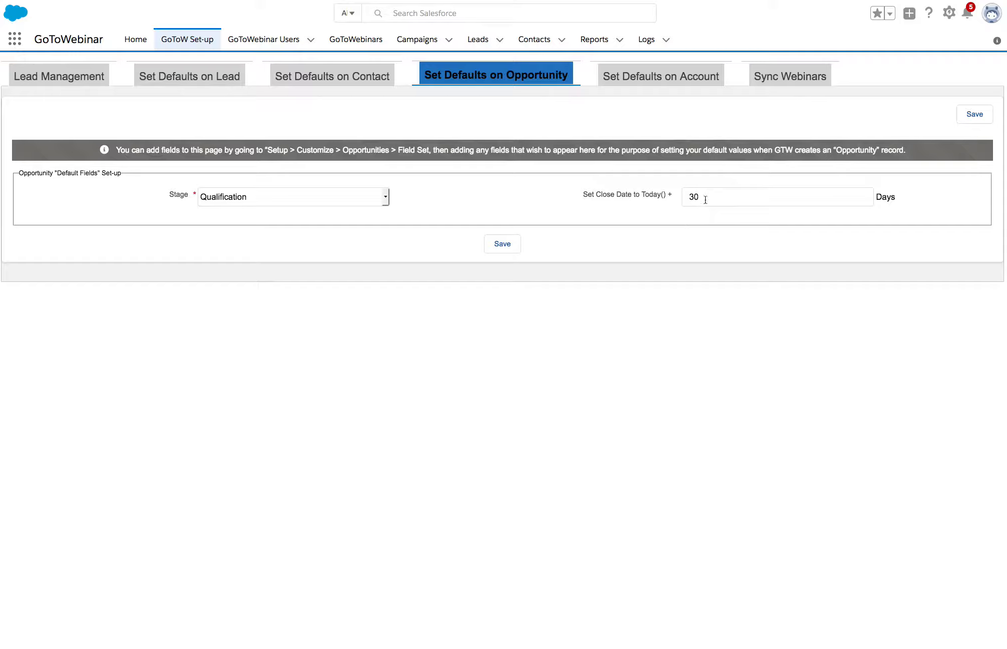
click(706, 199)
click(512, 245)
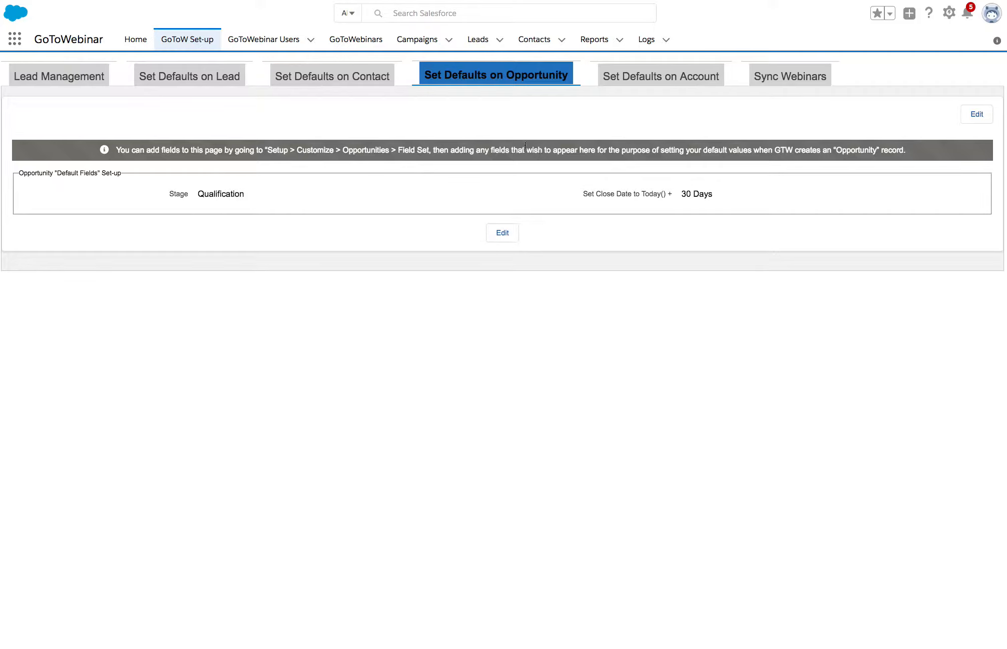
Step: Set the webinar sync frequency to 6x = Midnight, 8 AM, 10AM, Noon, 2PM and 4 PM and save the syncing settings
click(785, 84)
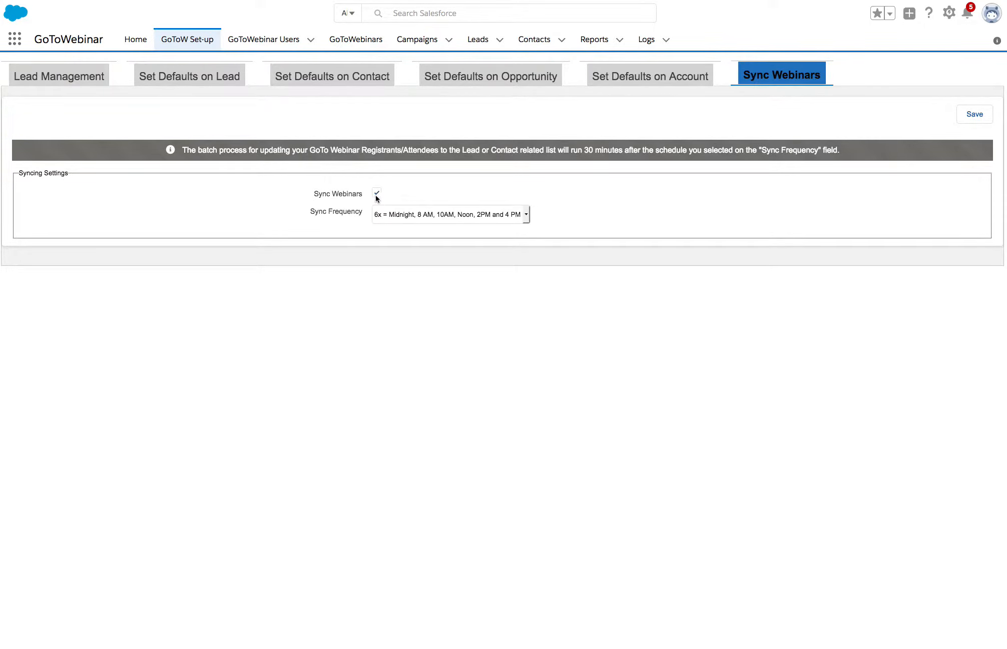
click(525, 214)
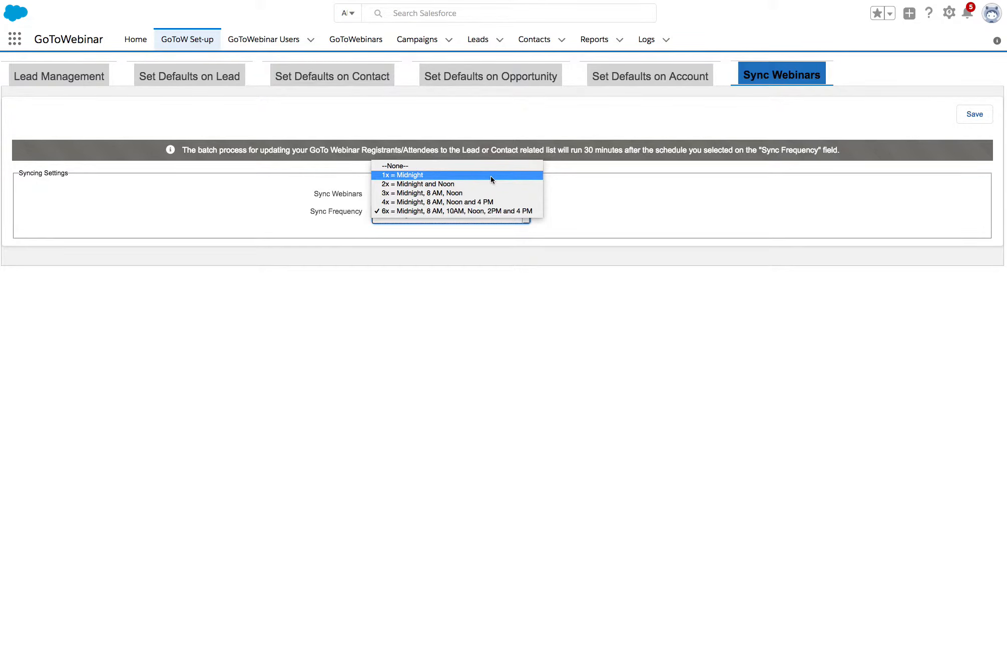
click(507, 211)
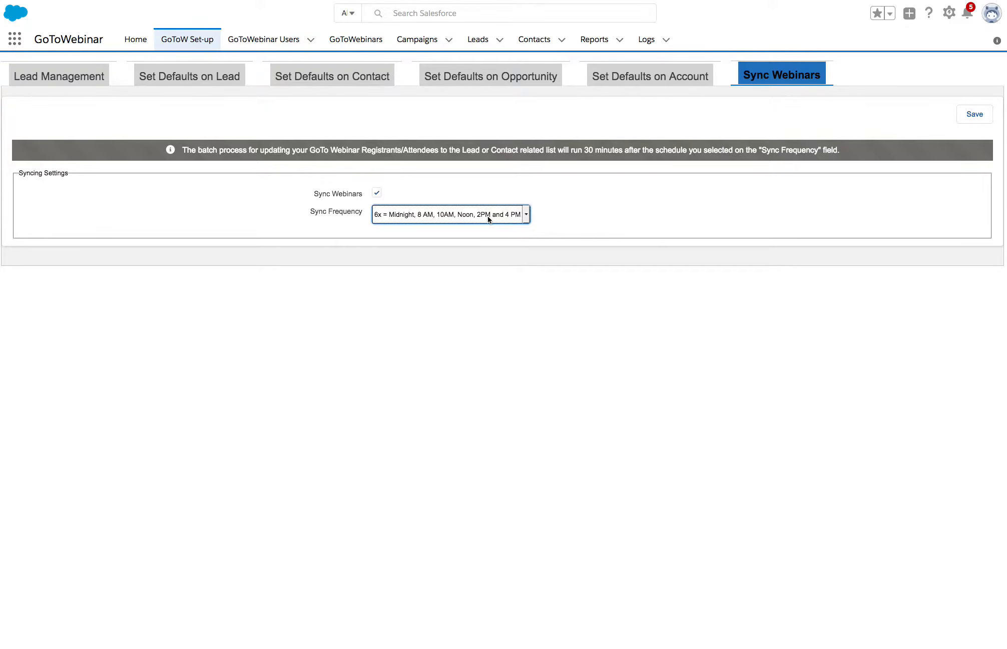
click(469, 286)
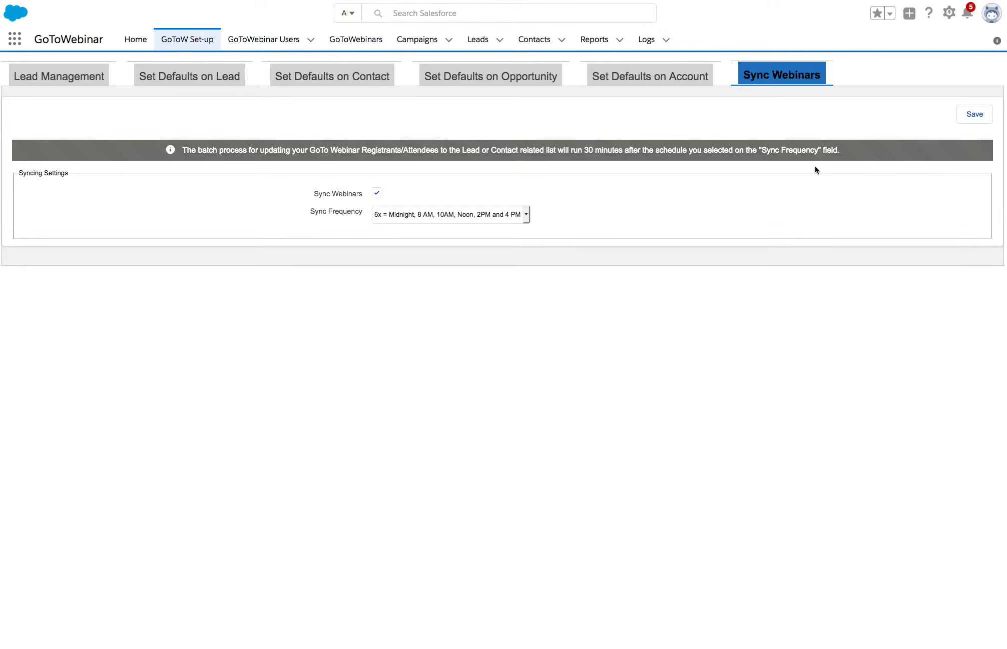
click(966, 115)
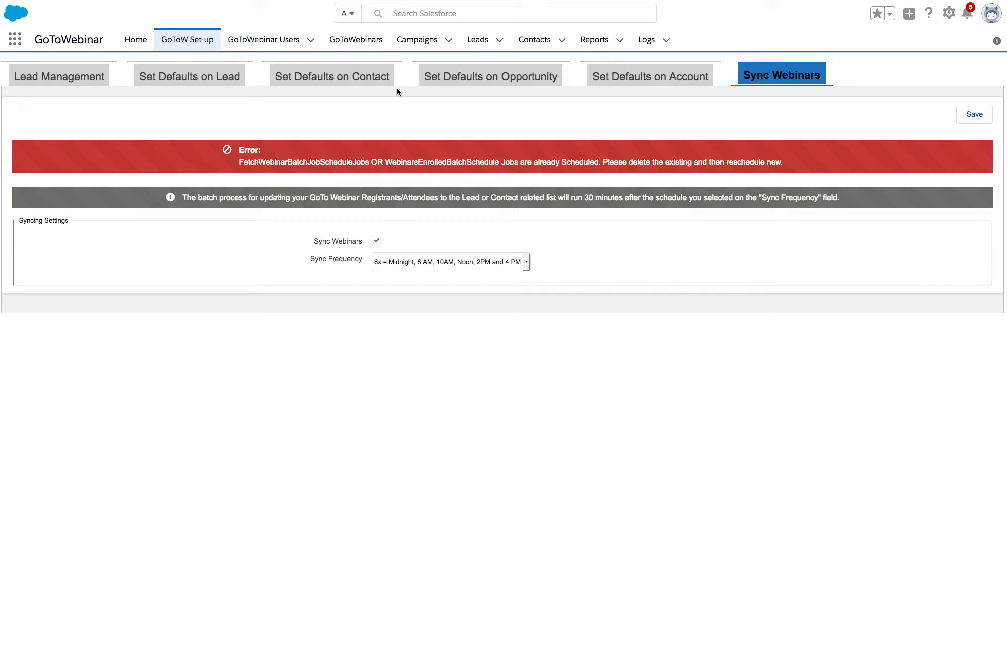
Step: Review the lead management settings and the lead default values again
click(195, 80)
click(50, 82)
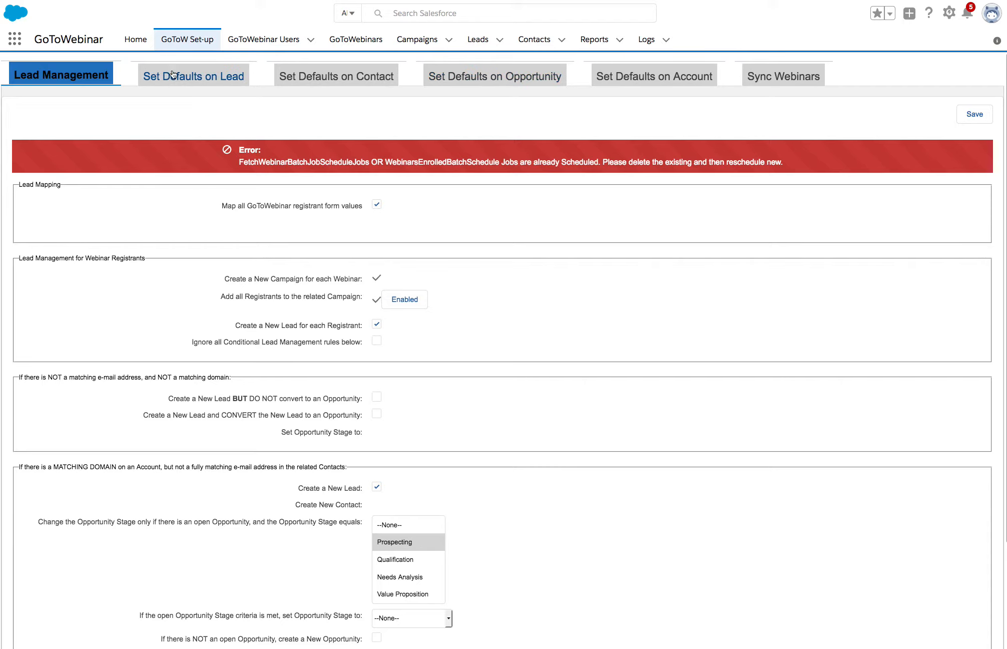
click(233, 74)
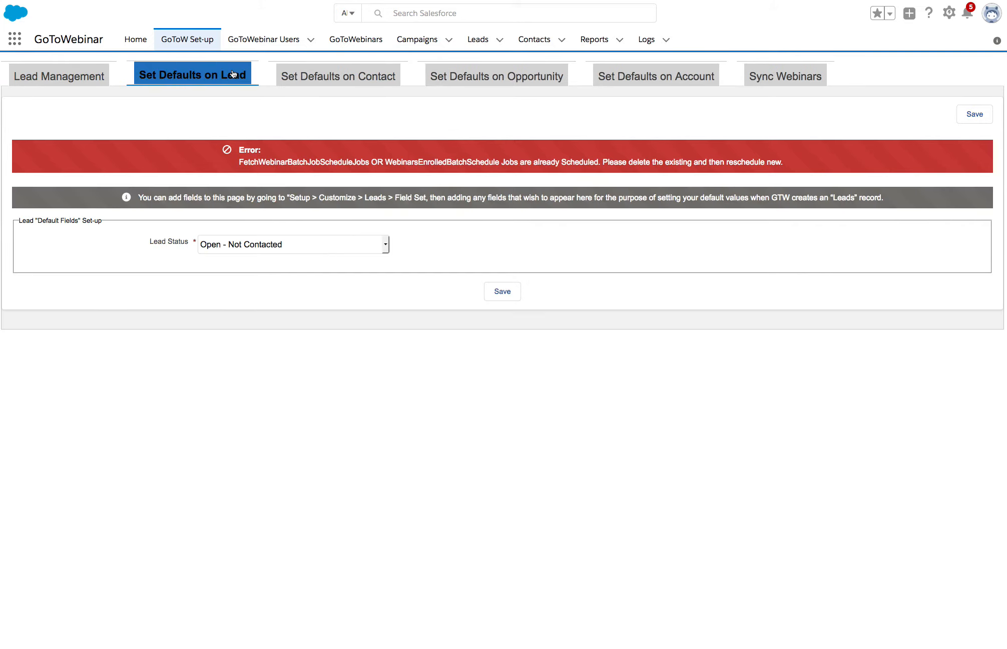